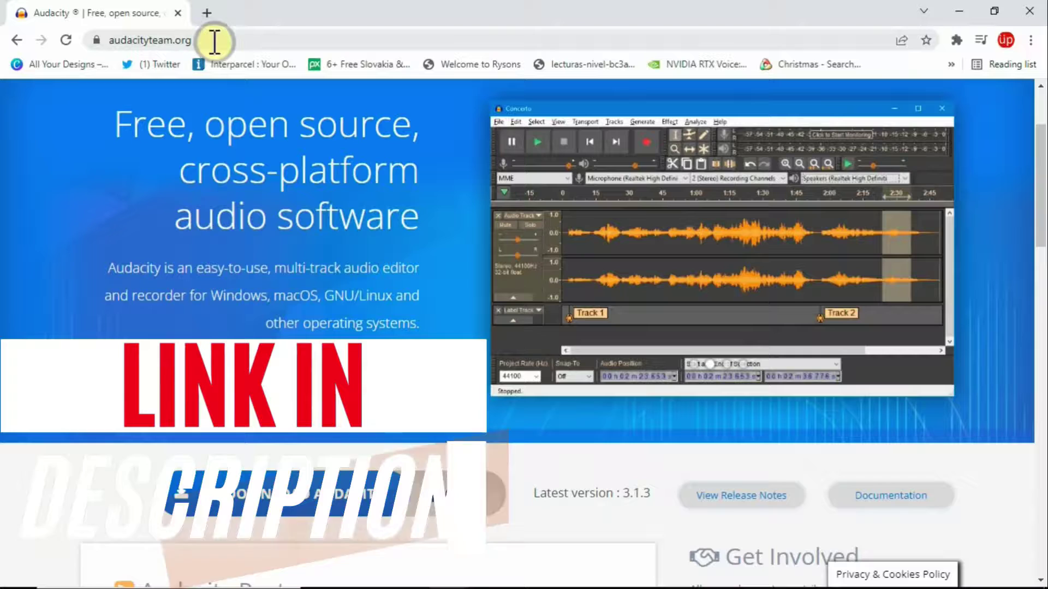
Step: Scroll the audacityteam.org page down to the Download Audacity section showing version 3.1.3
{"action": "scroll", "coordinate": [269, 222], "scroll_direction": "up", "scroll_amount": 2}
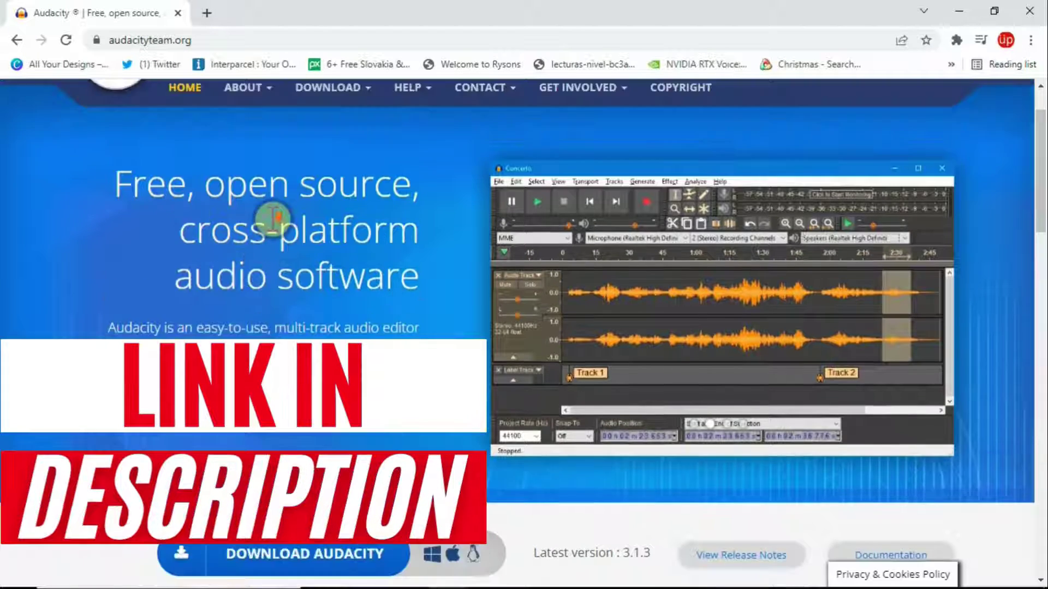
{"action": "scroll", "coordinate": [251, 183], "scroll_direction": "down", "scroll_amount": 5}
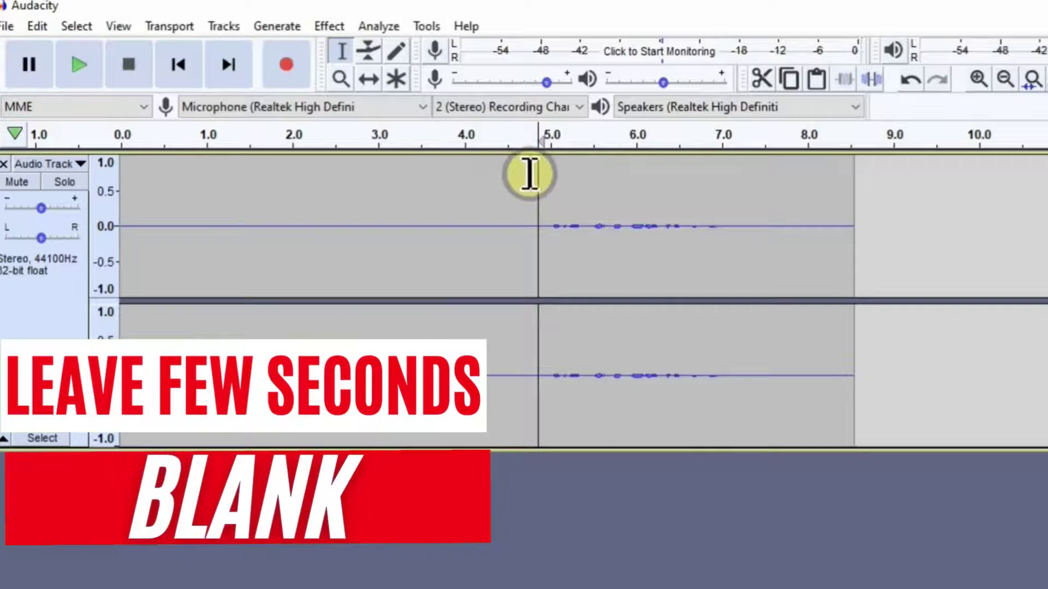
Step: Select the silent opening of the track from 0 s to about 3.9 s as the noise sample
{"action": "left_click_drag", "start_coordinate": [535, 177], "coordinate": [117, 202]}
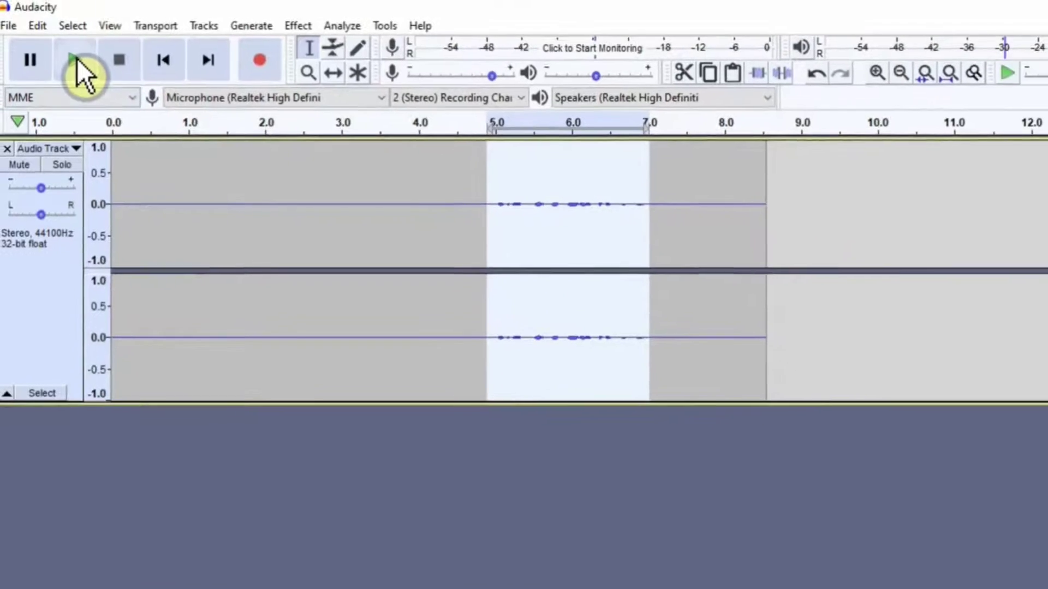
{"action": "left_click", "coordinate": [455, 190]}
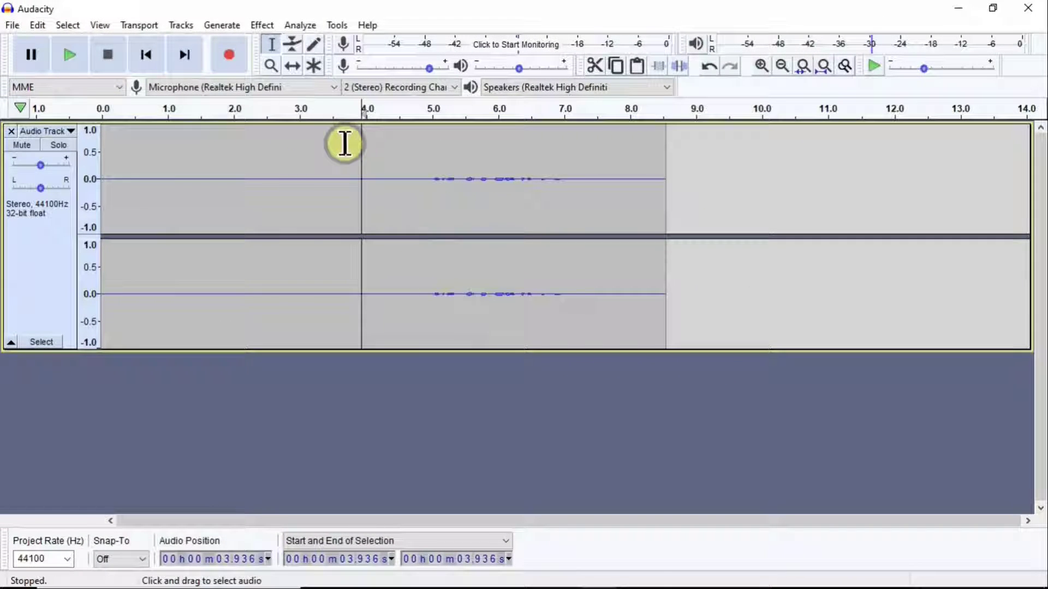
{"action": "left_click_drag", "start_coordinate": [344, 143], "coordinate": [101, 153]}
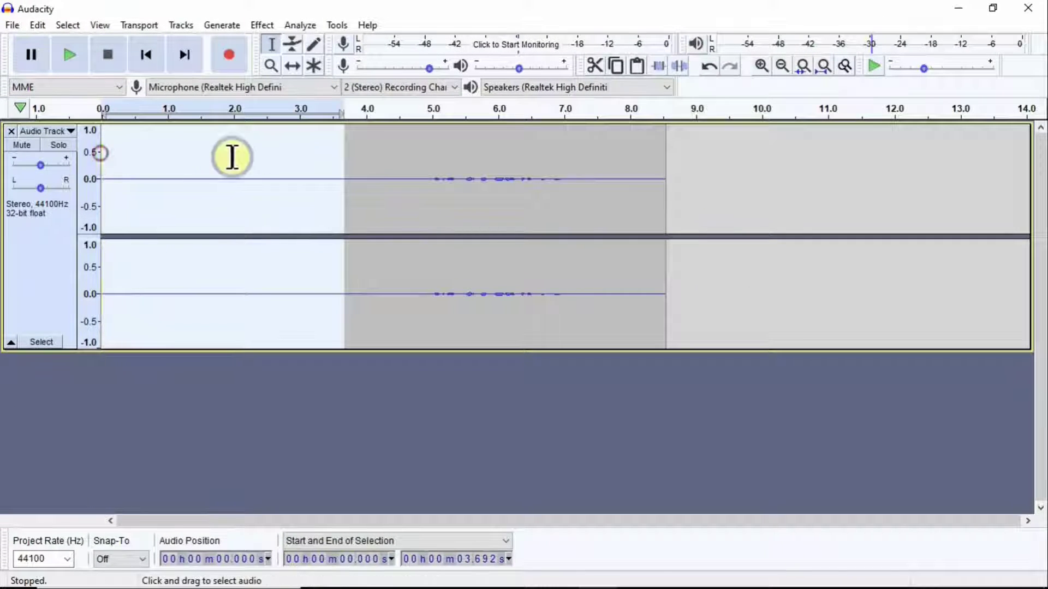
{"action": "left_click_drag", "start_coordinate": [340, 151], "coordinate": [358, 158]}
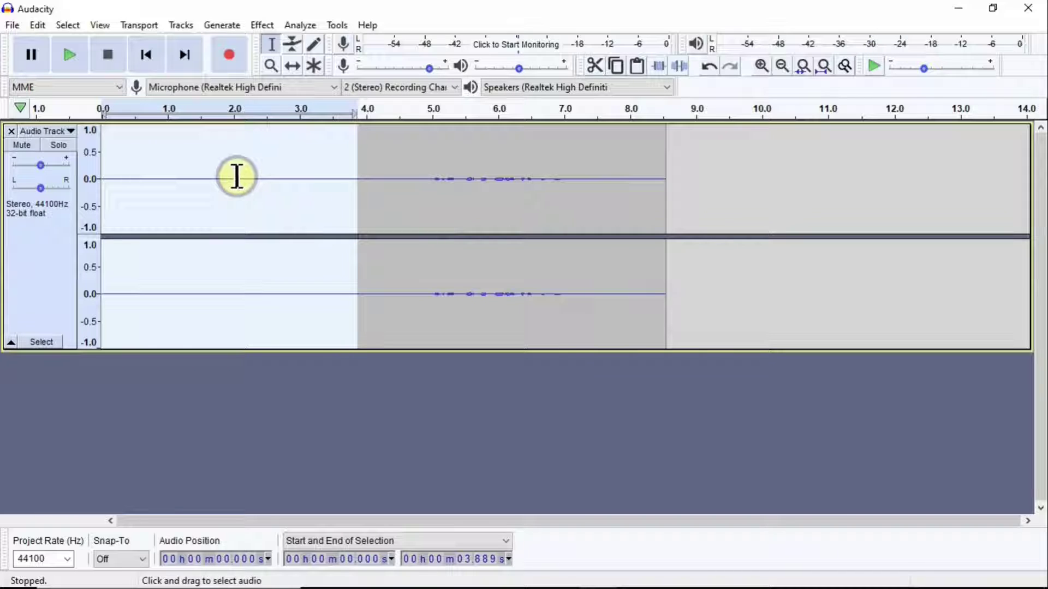
Step: Capture a Noise Reduction noise profile from the selected opening silence
{"action": "left_click", "coordinate": [266, 26]}
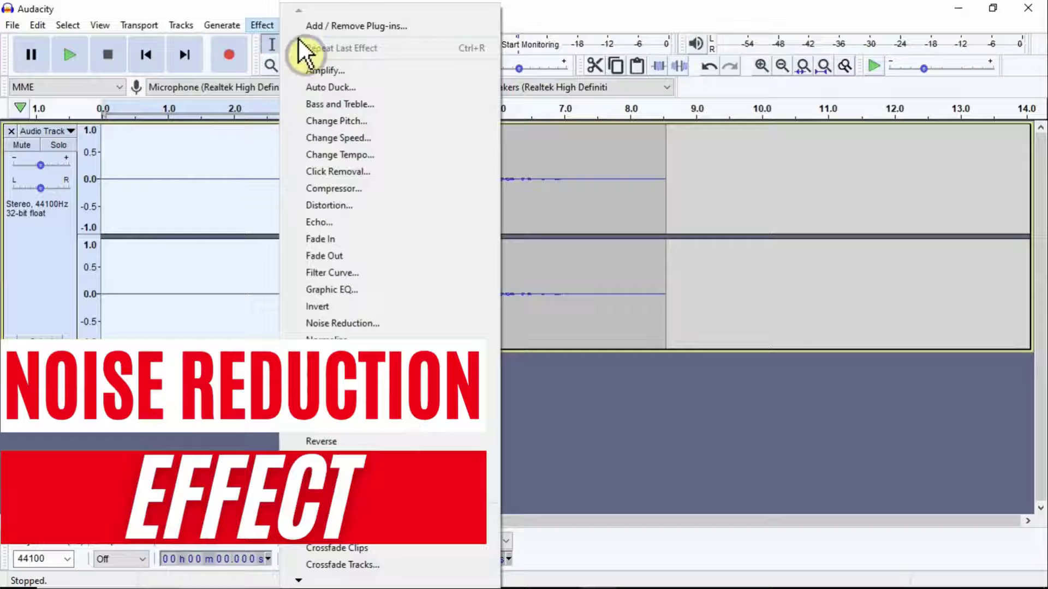
{"action": "left_click", "coordinate": [355, 327]}
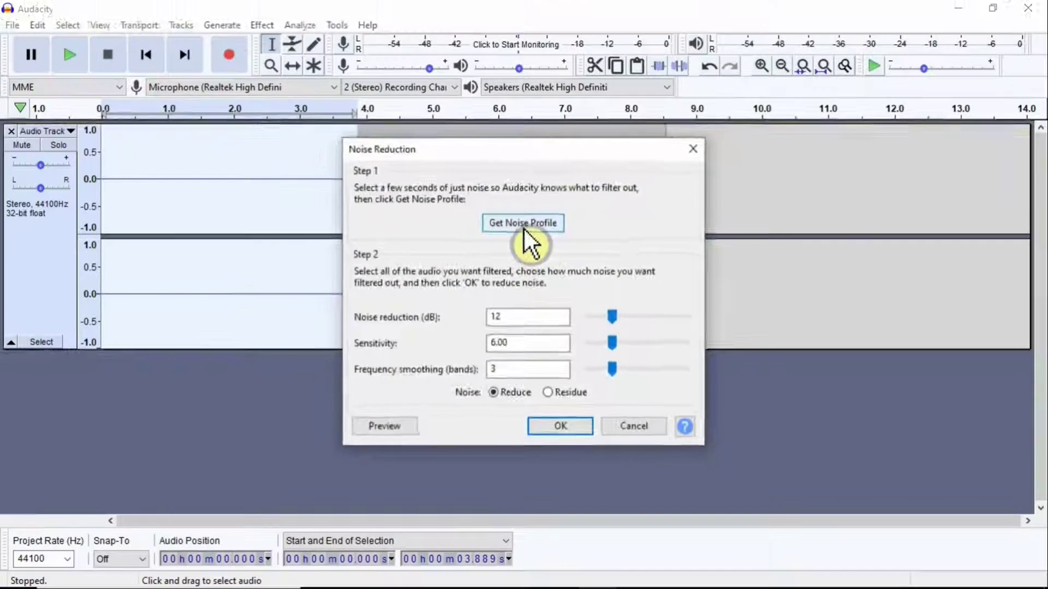
{"action": "left_click", "coordinate": [524, 224]}
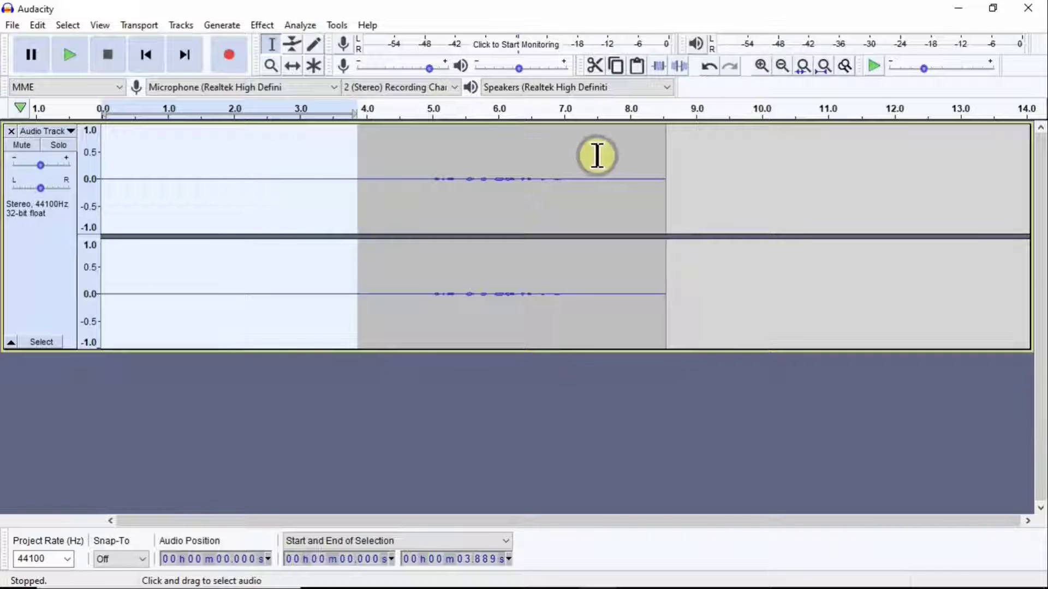
Step: Apply Noise Reduction to the whole clip at 12 dB, sensitivity 6.00, smoothing 3
{"action": "key", "text": "ctrl+a"}
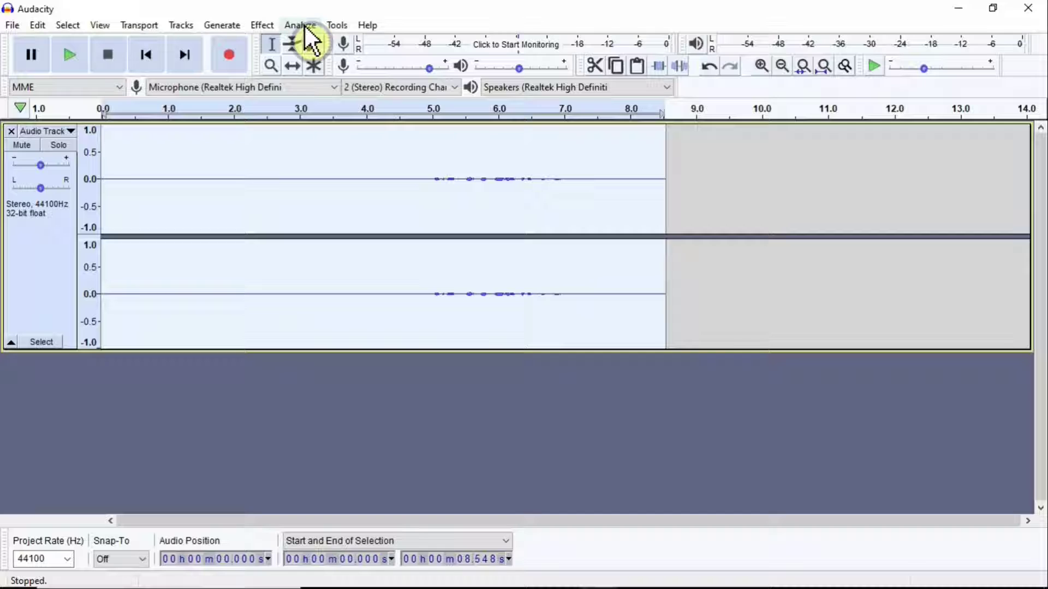
{"action": "left_click", "coordinate": [262, 25]}
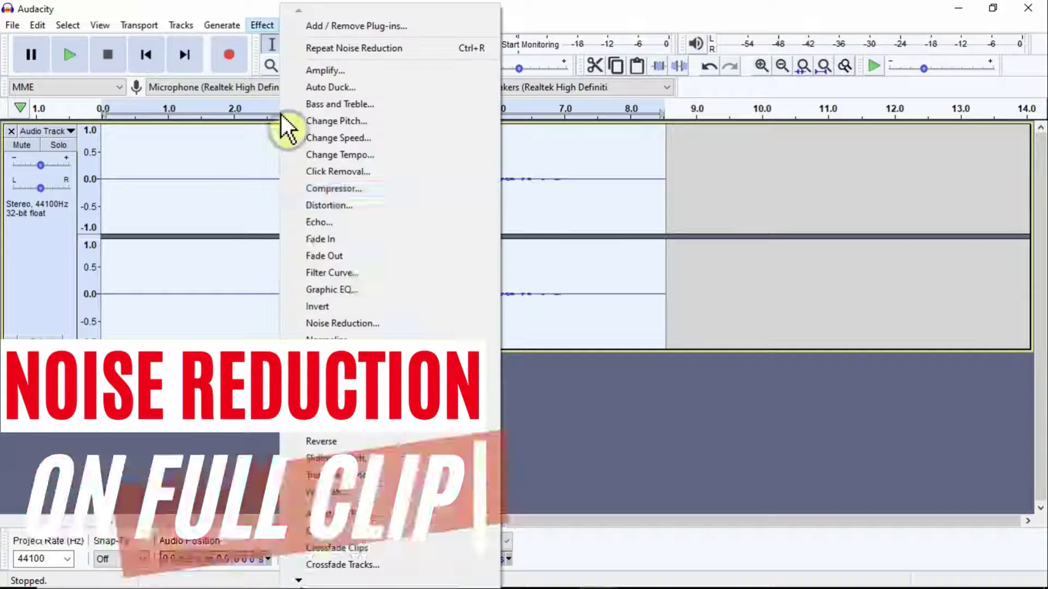
{"action": "left_click", "coordinate": [301, 323]}
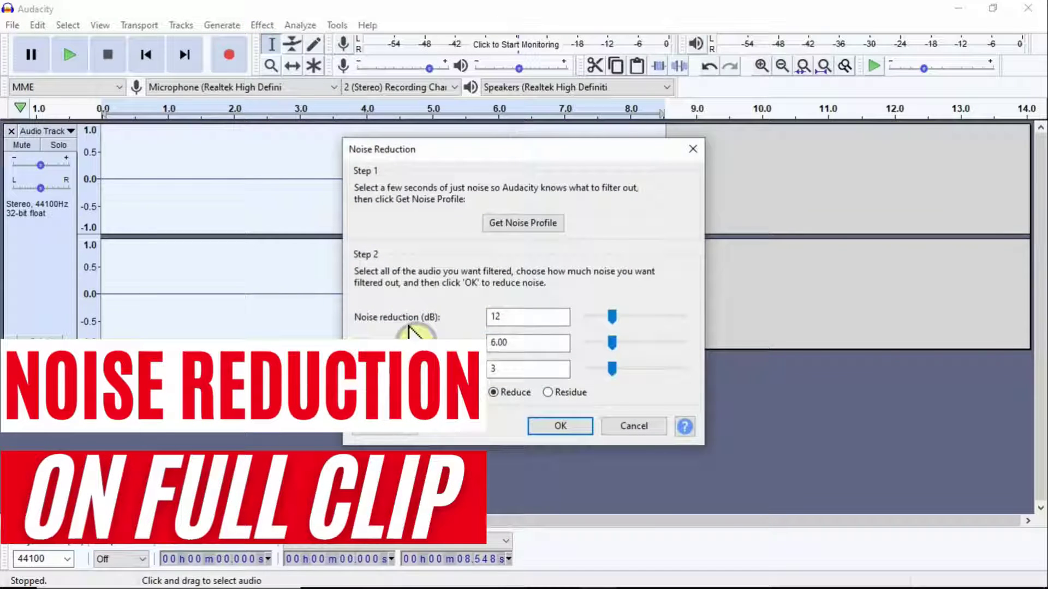
{"action": "left_click", "coordinate": [532, 425]}
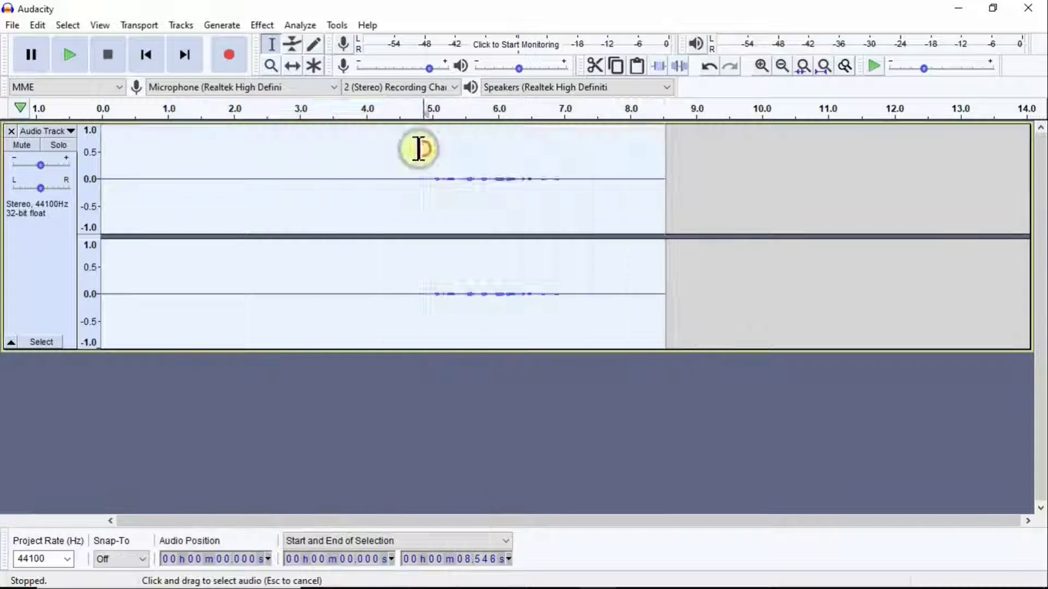
{"action": "left_click_drag", "start_coordinate": [422, 148], "coordinate": [96, 164]}
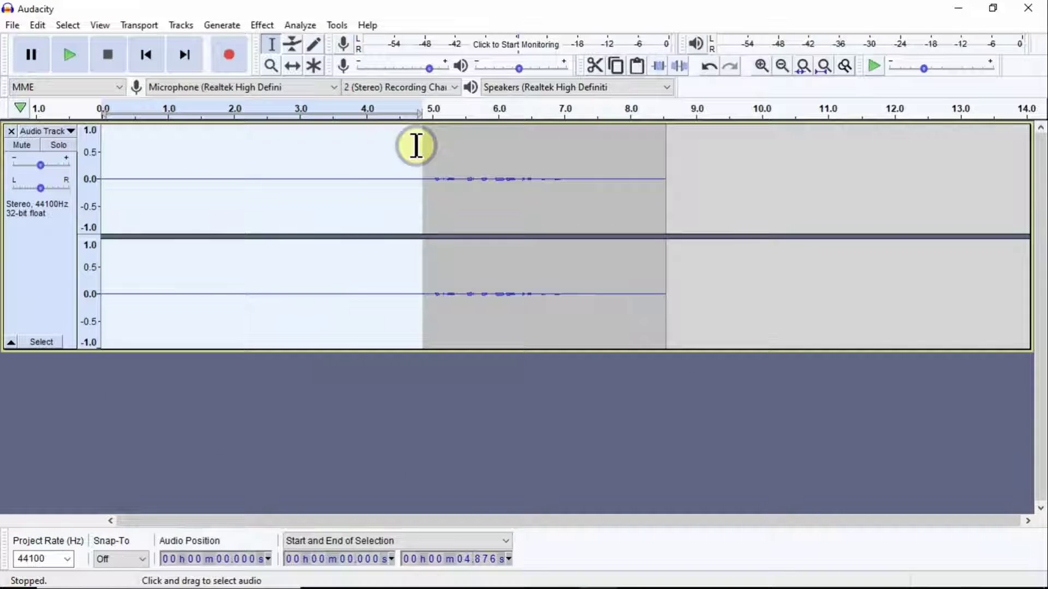
Step: Apply the Filter Curve Bass Boost preset (+9 dB below 100 Hz) to the whole clip
{"action": "key", "text": "ctrl+a"}
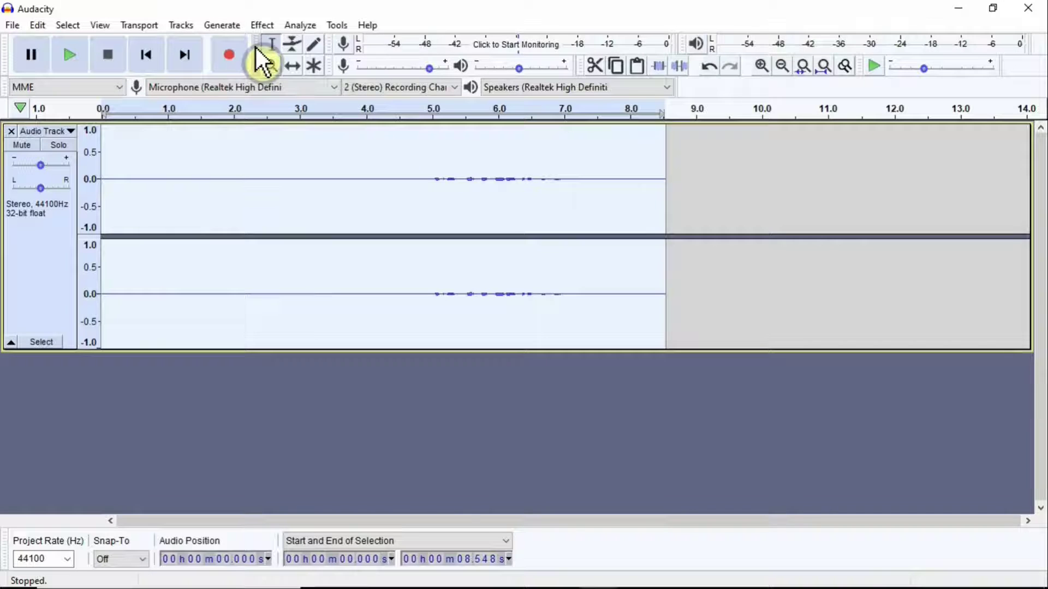
{"action": "left_click", "coordinate": [263, 26]}
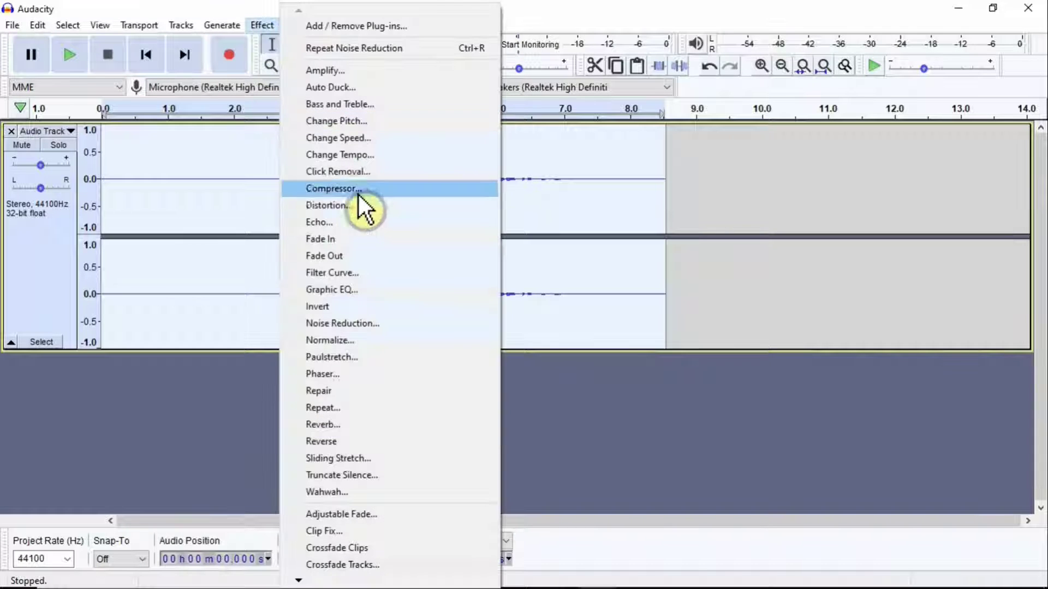
{"action": "left_click", "coordinate": [330, 272]}
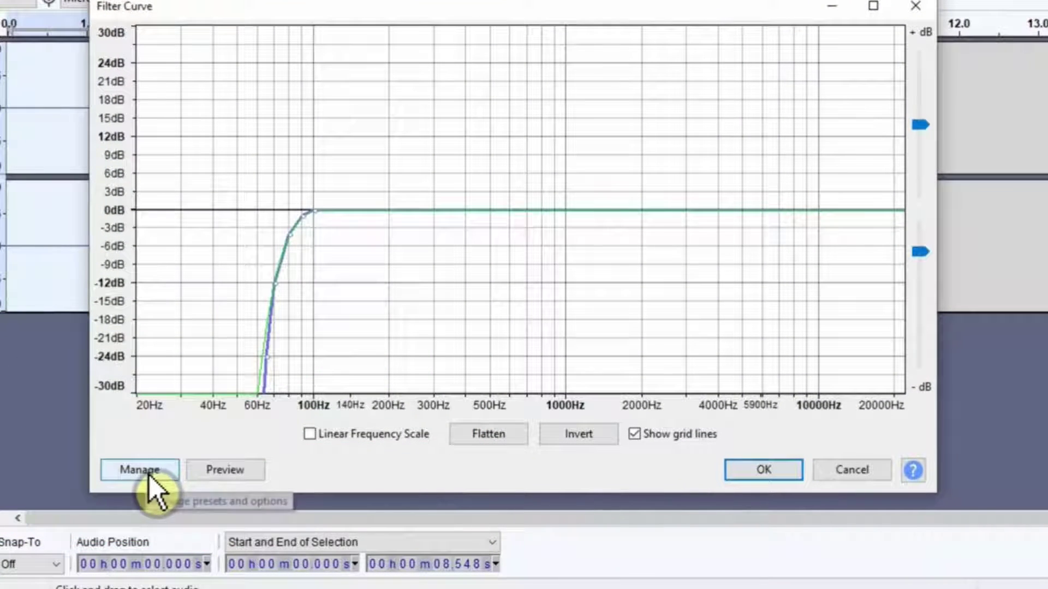
{"action": "left_click", "coordinate": [140, 470]}
{"action": "mouse_move", "coordinate": [198, 369]}
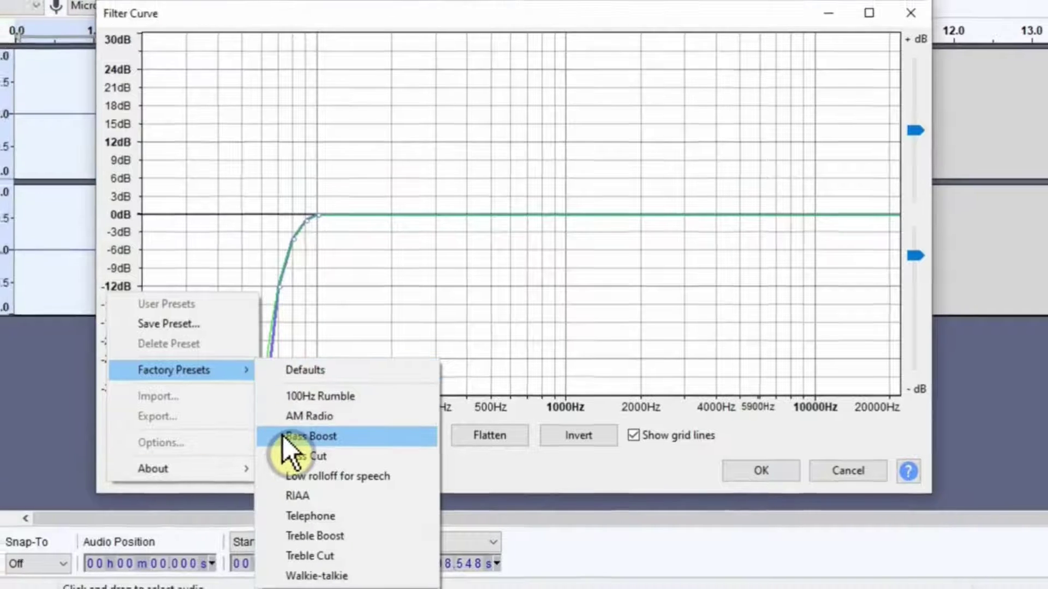
{"action": "left_click", "coordinate": [308, 434]}
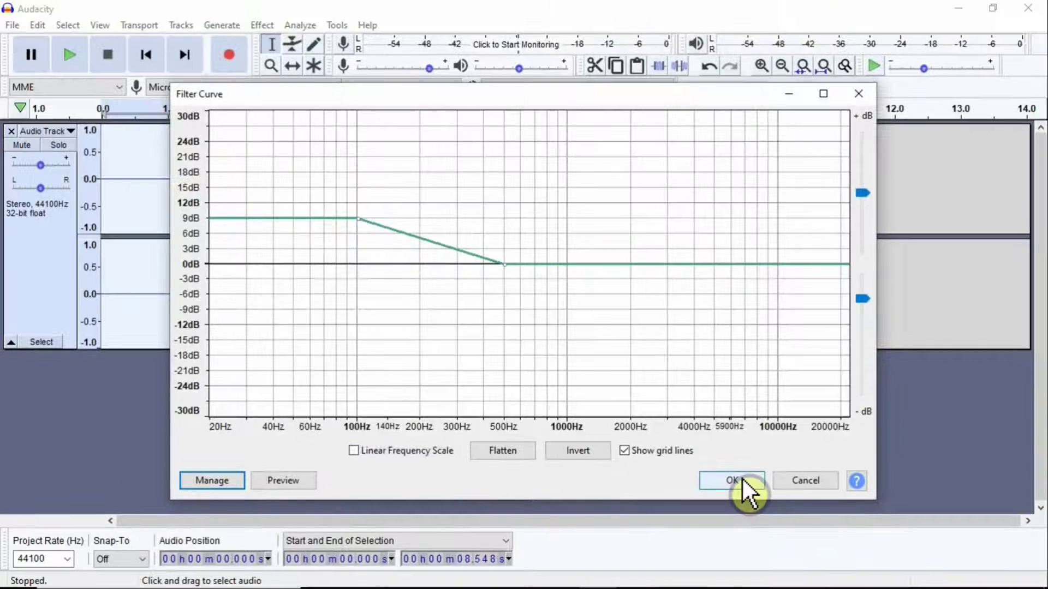
{"action": "left_click", "coordinate": [742, 478]}
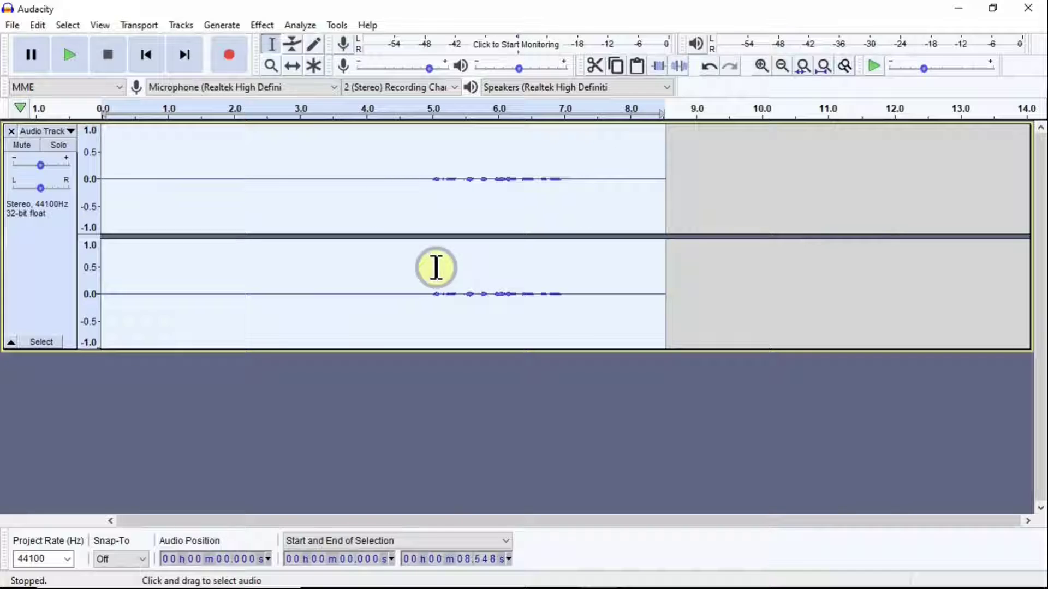
Step: Apply the Filter Curve's Treble Boost factory preset to the clip
{"action": "left_click", "coordinate": [269, 29]}
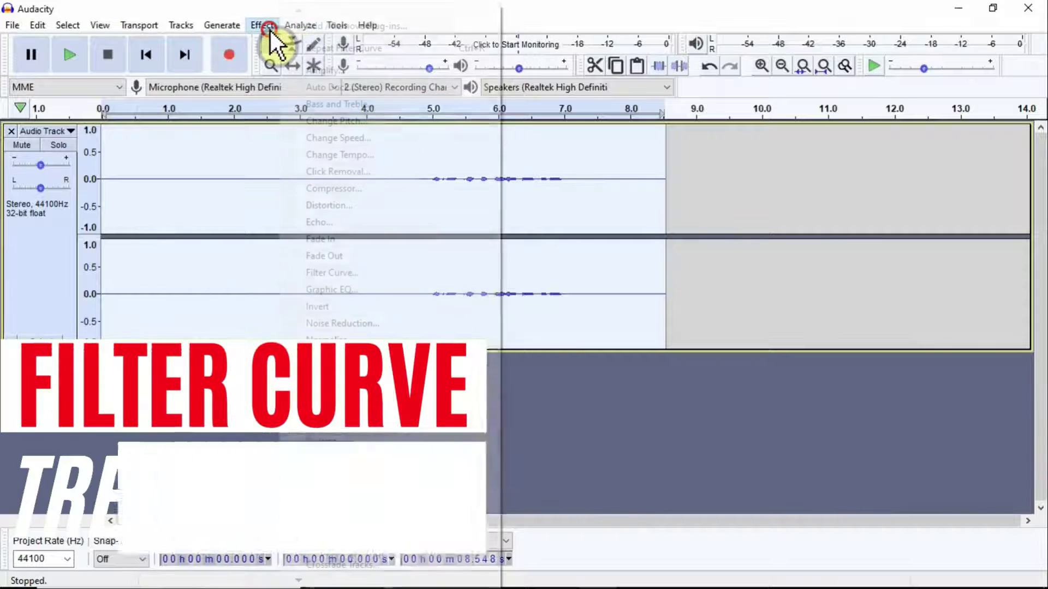
{"action": "left_click", "coordinate": [312, 274]}
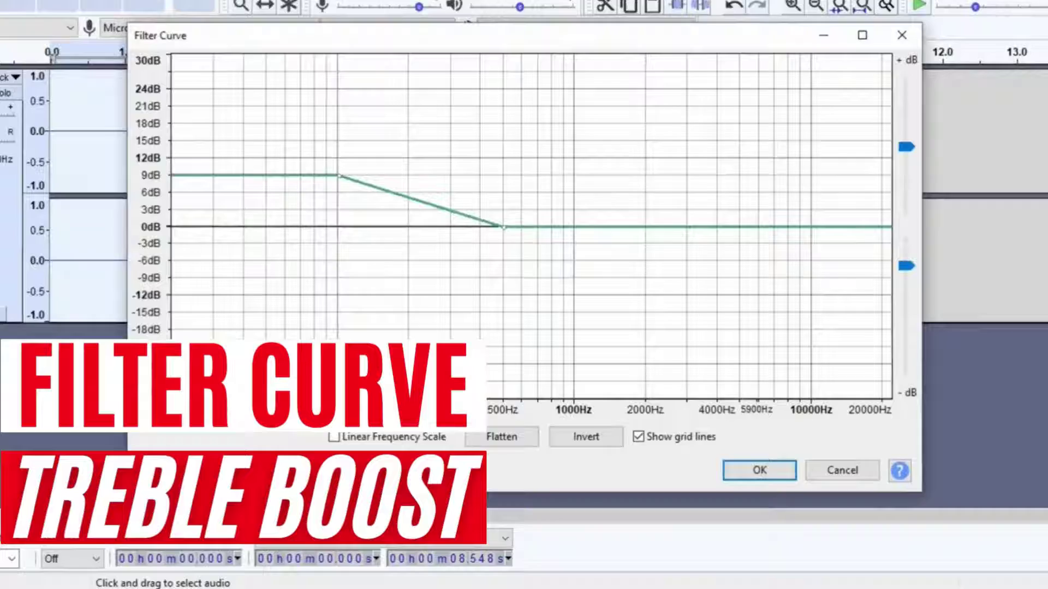
{"action": "left_click", "coordinate": [163, 469]}
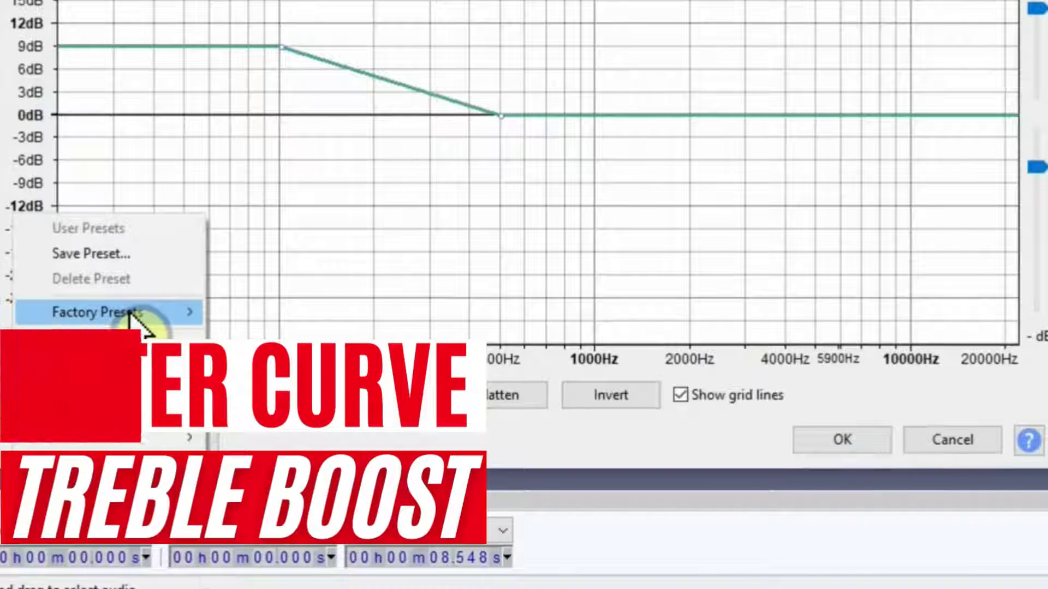
{"action": "mouse_move", "coordinate": [131, 314]}
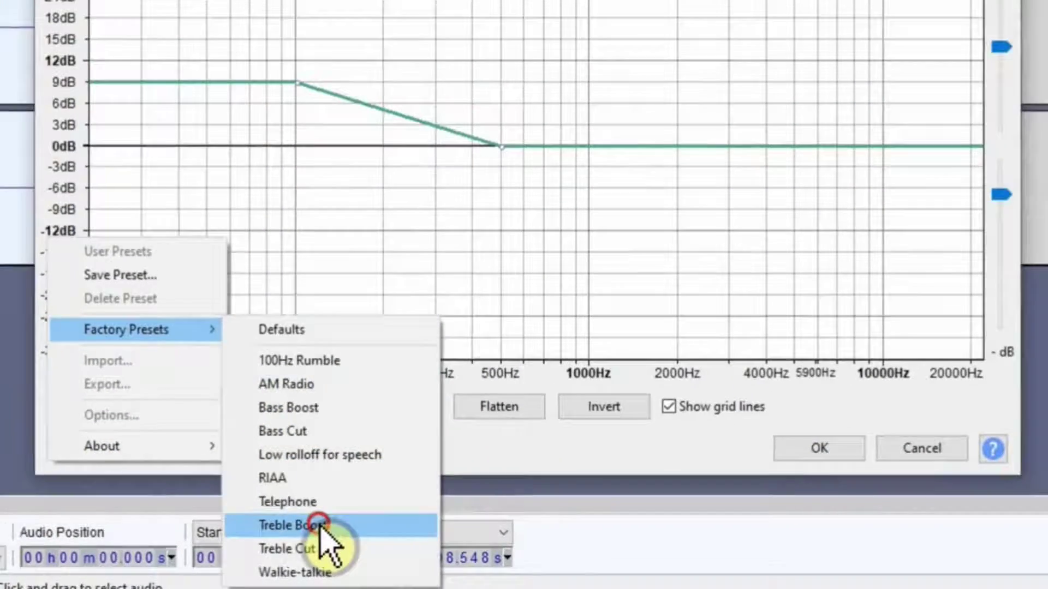
{"action": "left_click", "coordinate": [304, 522]}
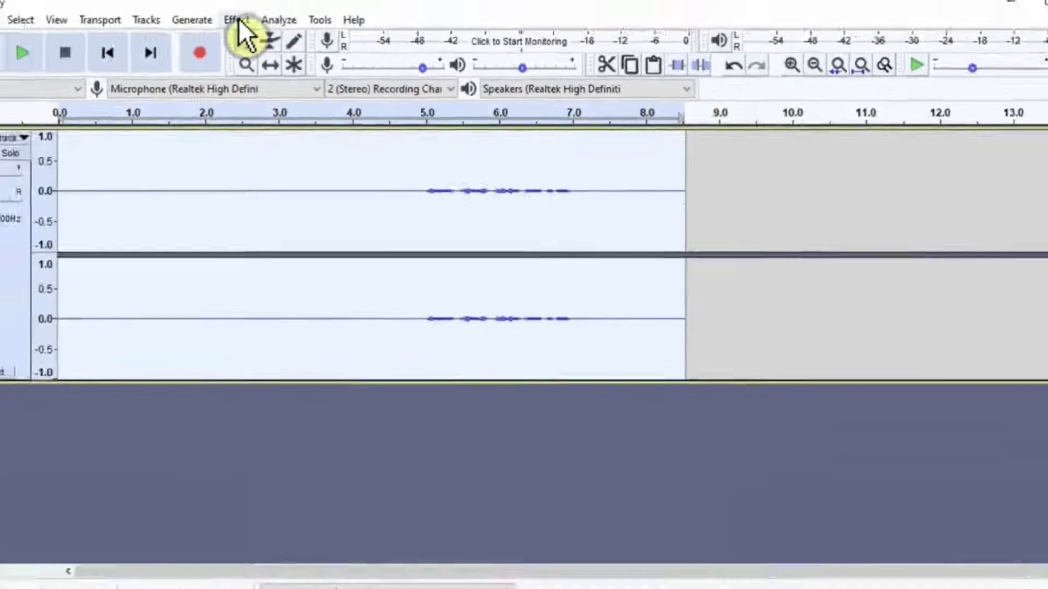
Step: Apply the Filter Curve's Low rolloff for speech preset, cutting frequencies below about 100 Hz
{"action": "left_click", "coordinate": [237, 20]}
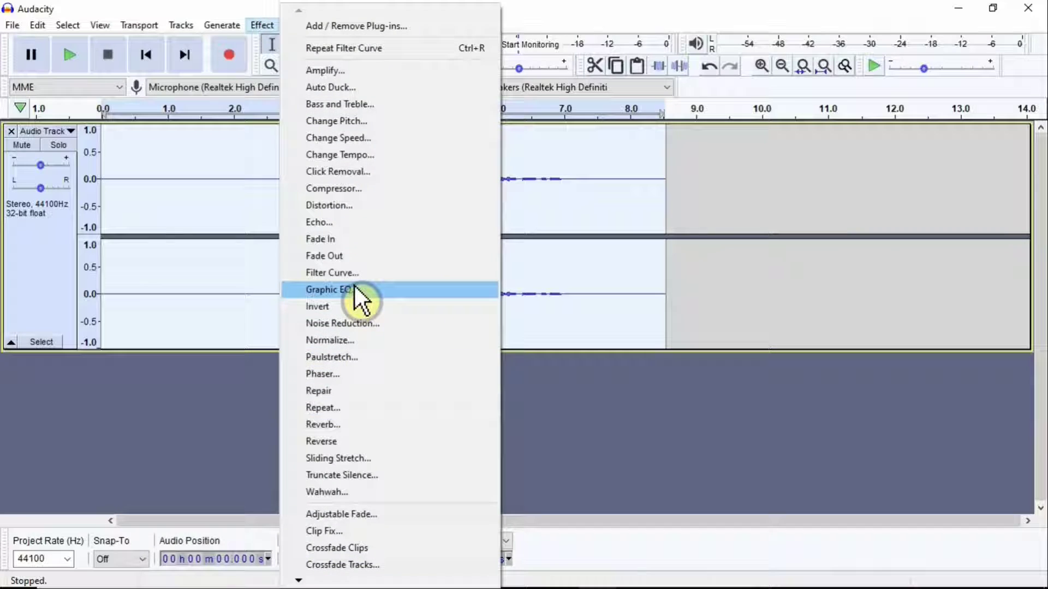
{"action": "left_click", "coordinate": [354, 272]}
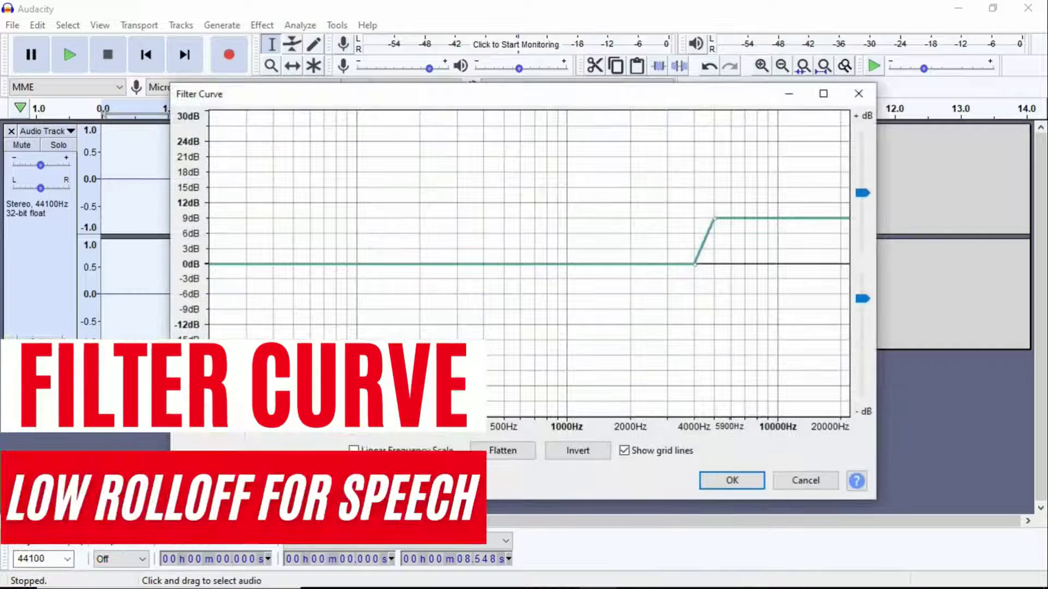
{"action": "mouse_move", "coordinate": [232, 396]}
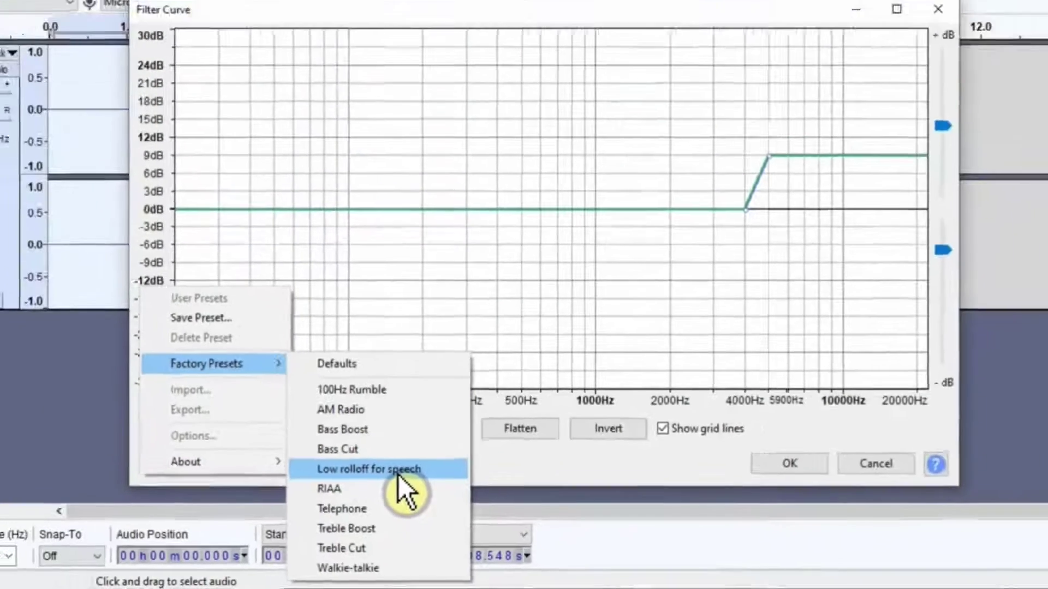
{"action": "left_click", "coordinate": [394, 421]}
{"action": "left_click", "coordinate": [962, 413]}
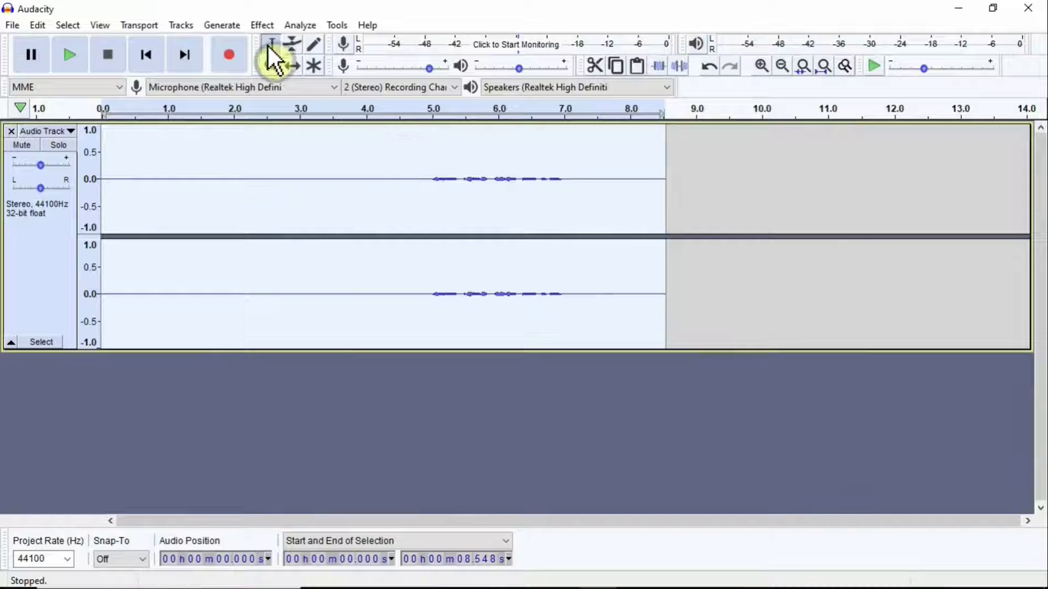
Step: Compress the recording with the default −12 dB threshold and 2:1 ratio
{"action": "left_click", "coordinate": [268, 25]}
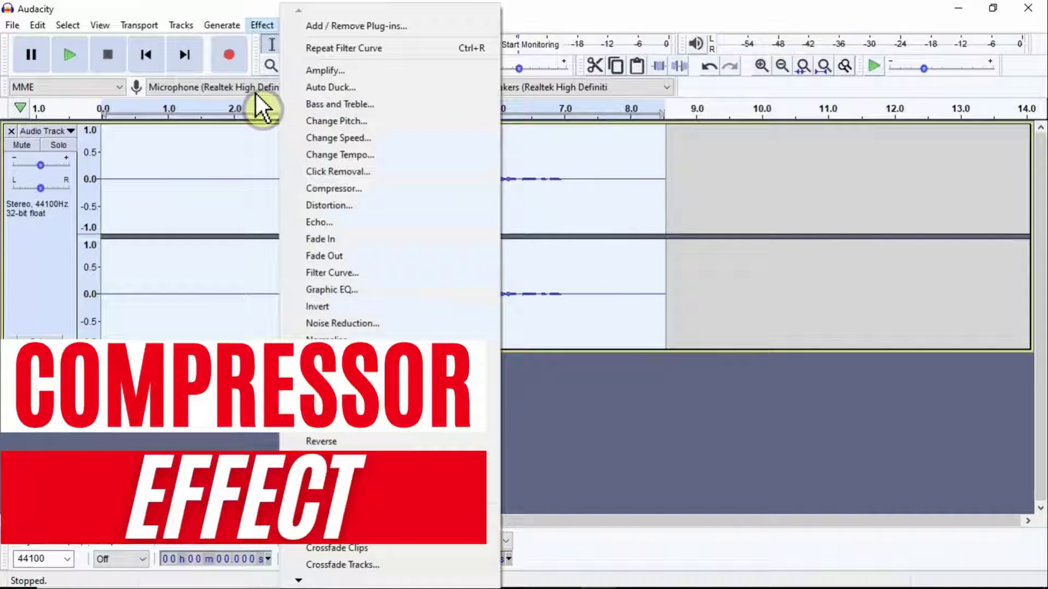
{"action": "left_click", "coordinate": [334, 189]}
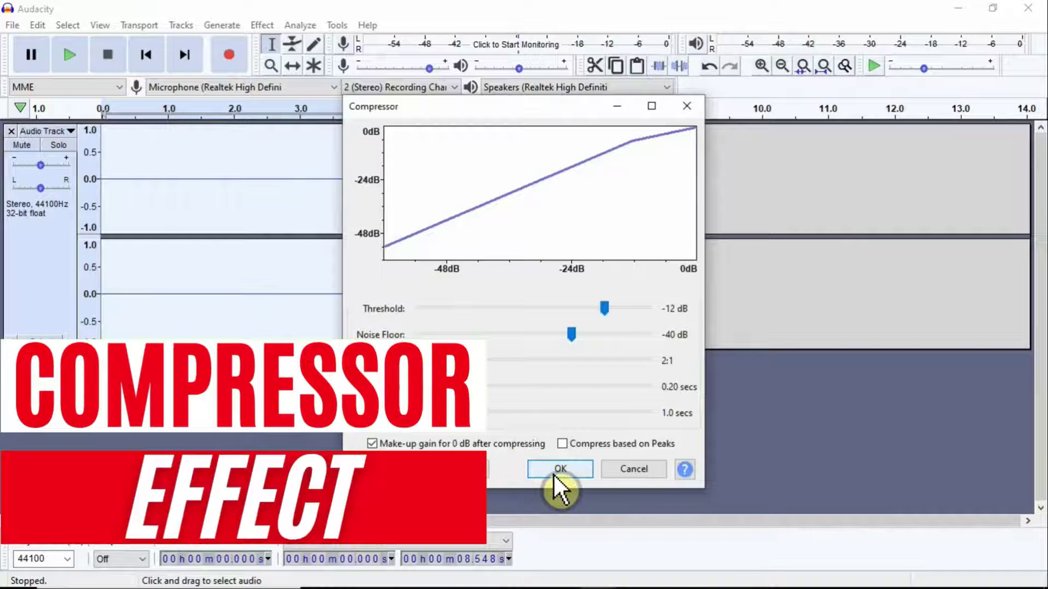
{"action": "left_click", "coordinate": [555, 473]}
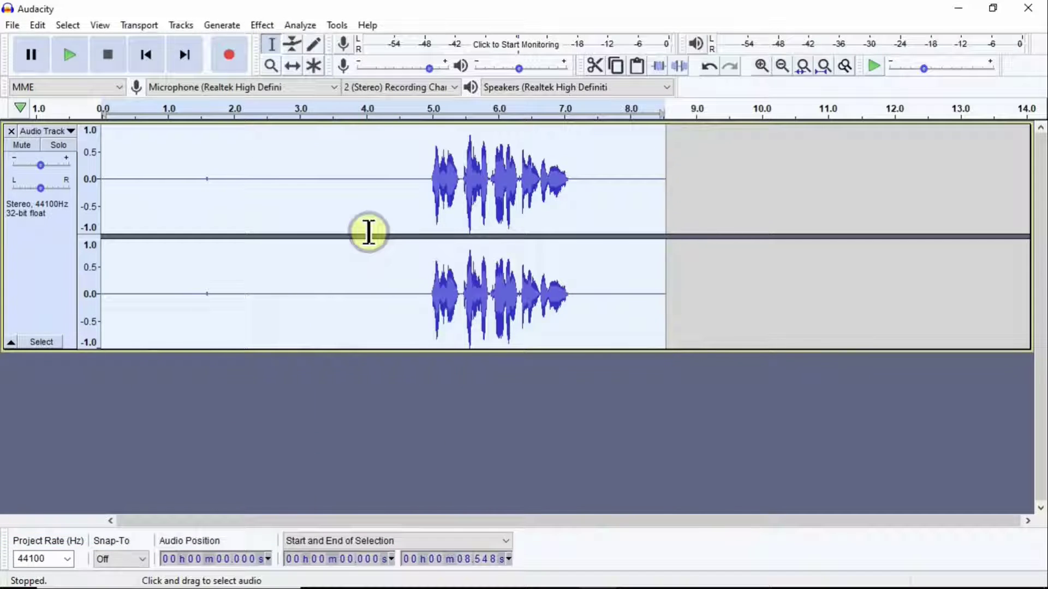
{"action": "left_click", "coordinate": [254, 24]}
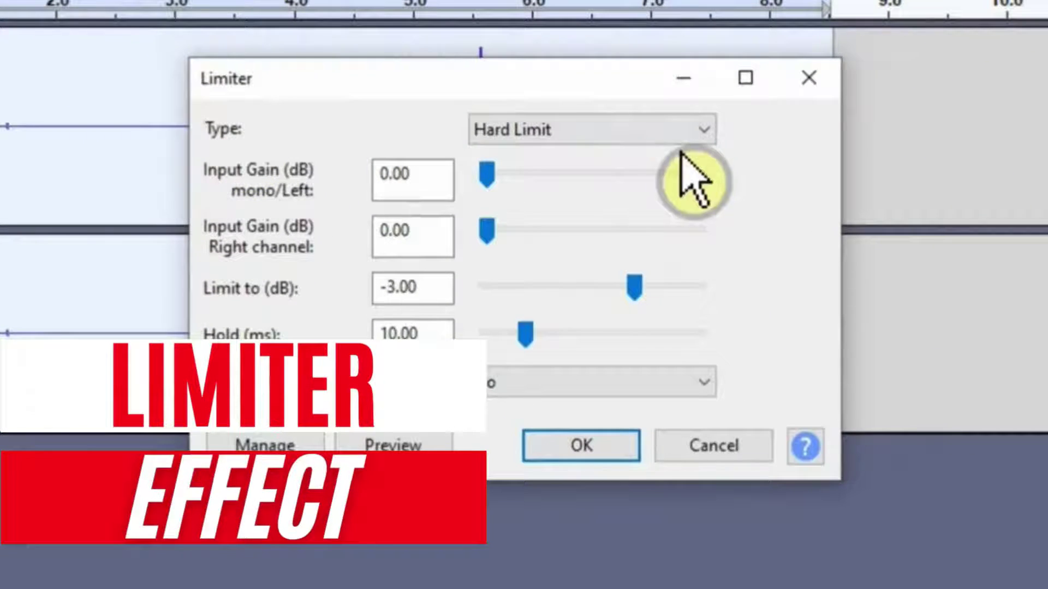
Step: Apply a Hard Limit limiter at −3 dB to the recording
{"action": "left_click", "coordinate": [637, 133]}
{"action": "left_click", "coordinate": [634, 178]}
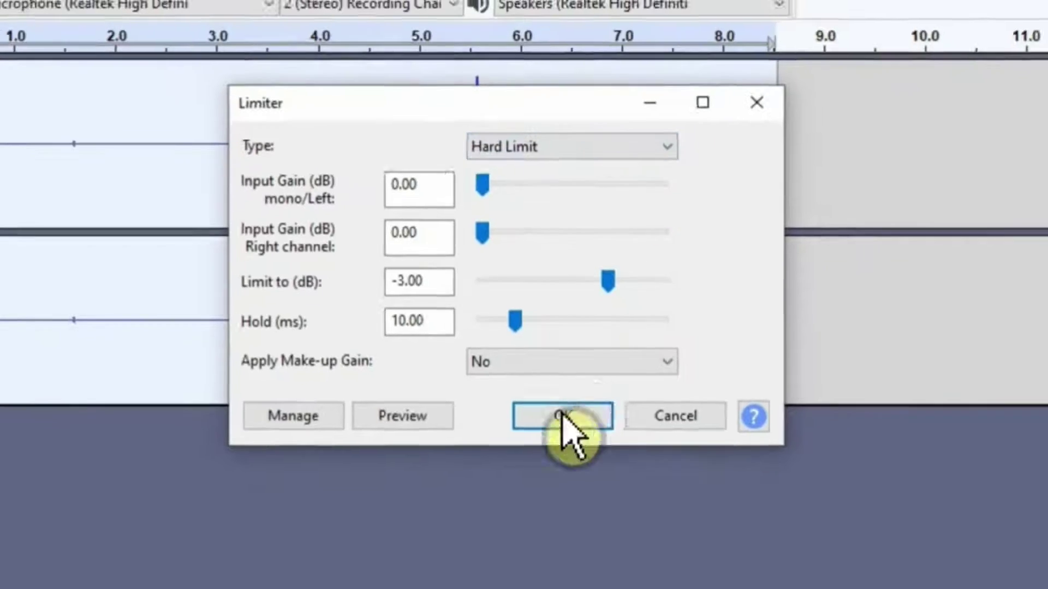
{"action": "left_click", "coordinate": [582, 446]}
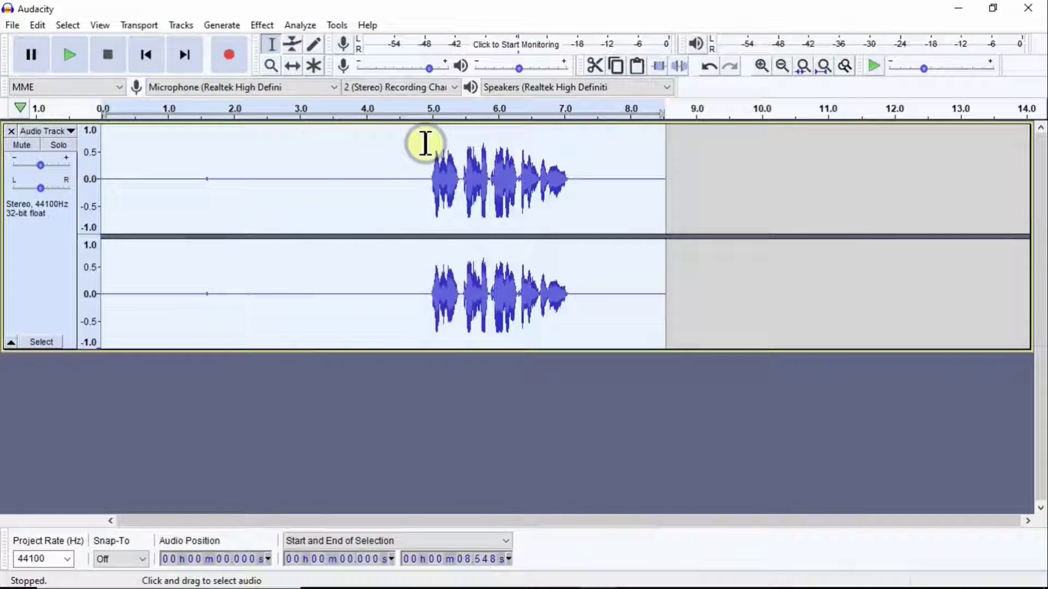
Step: Select just the spoken words on the waveform, from about 4.9 s to 7.2 s
{"action": "left_click_drag", "start_coordinate": [426, 144], "coordinate": [573, 235]}
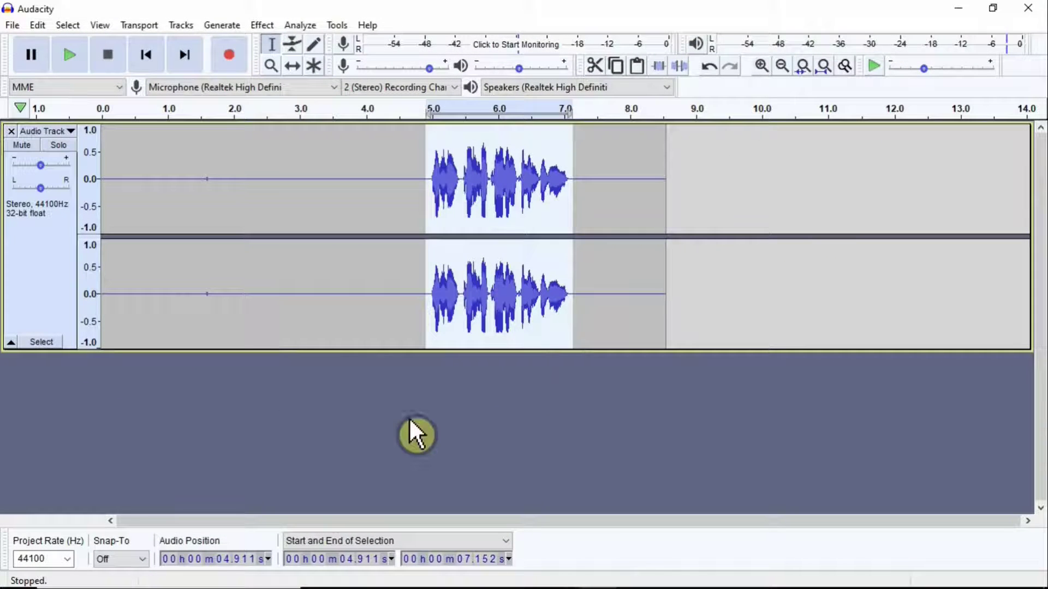